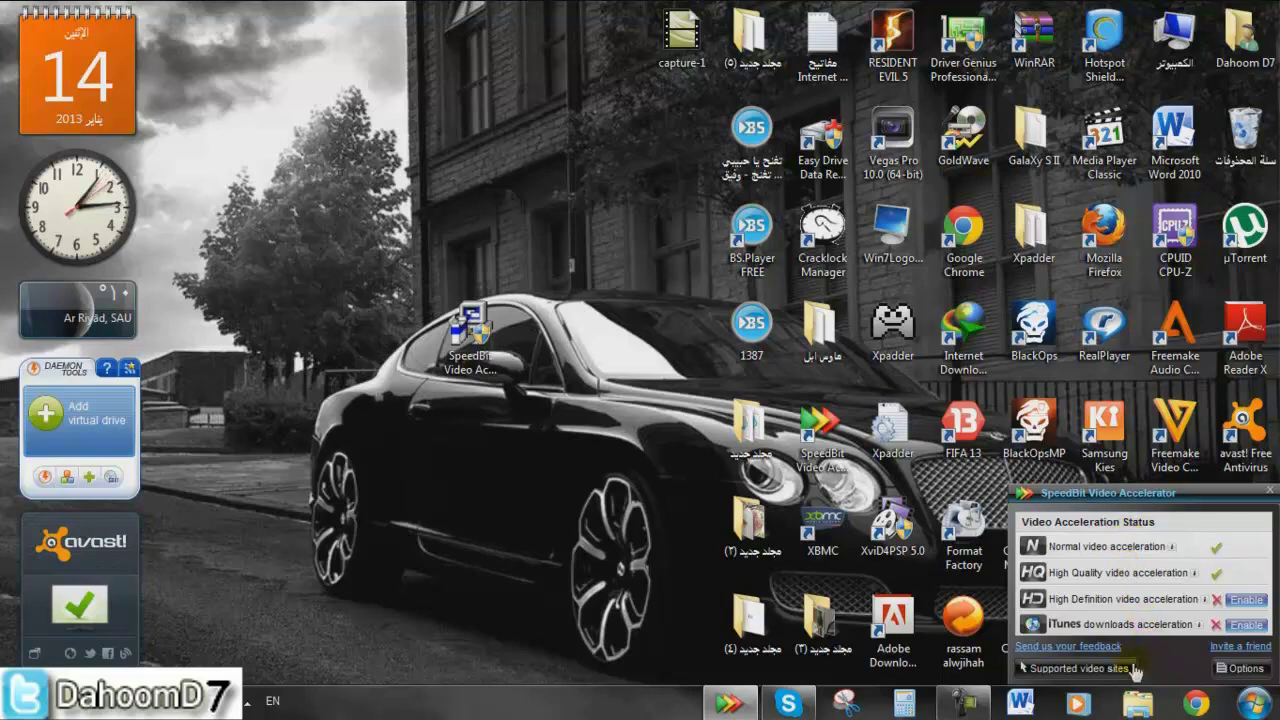
Step: Open the accelerator's supported video sites page full screen and review the normal, high-quality and high-definition acceleration table through to its end
{"action": "left_click", "coordinate": [1115, 680]}
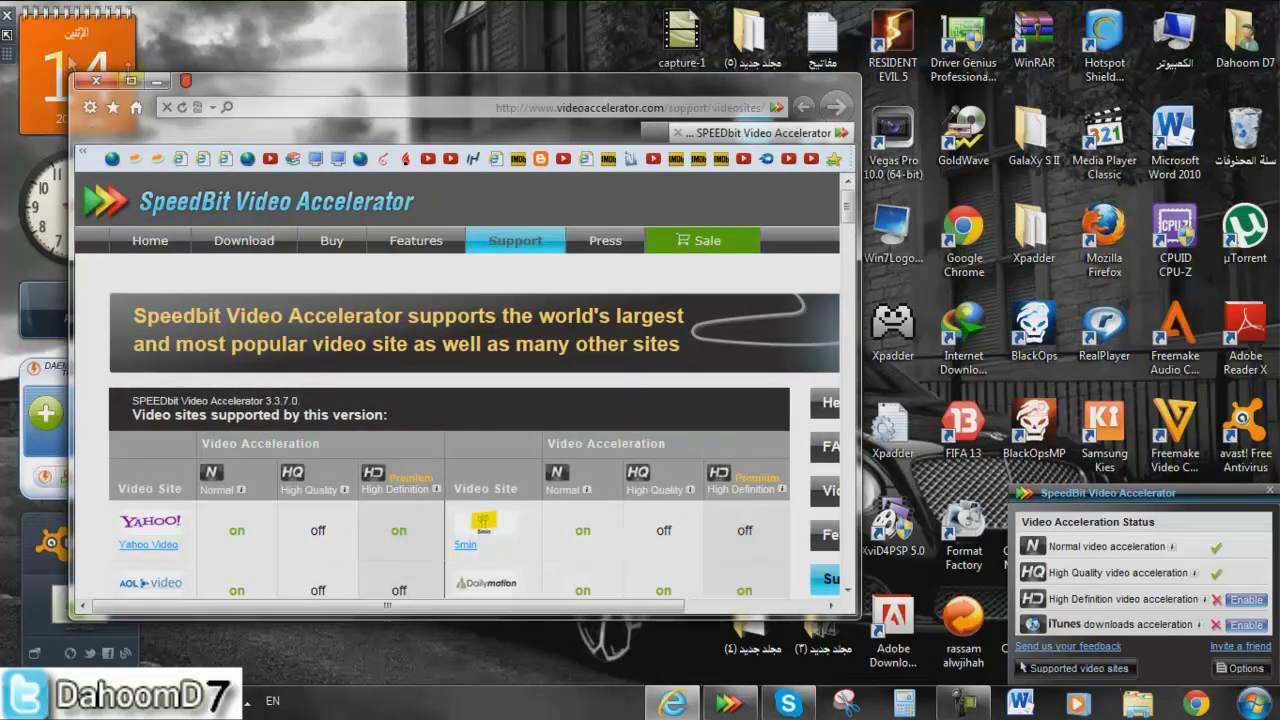
{"action": "left_click_drag", "start_coordinate": [145, 84], "coordinate": [610, 3]}
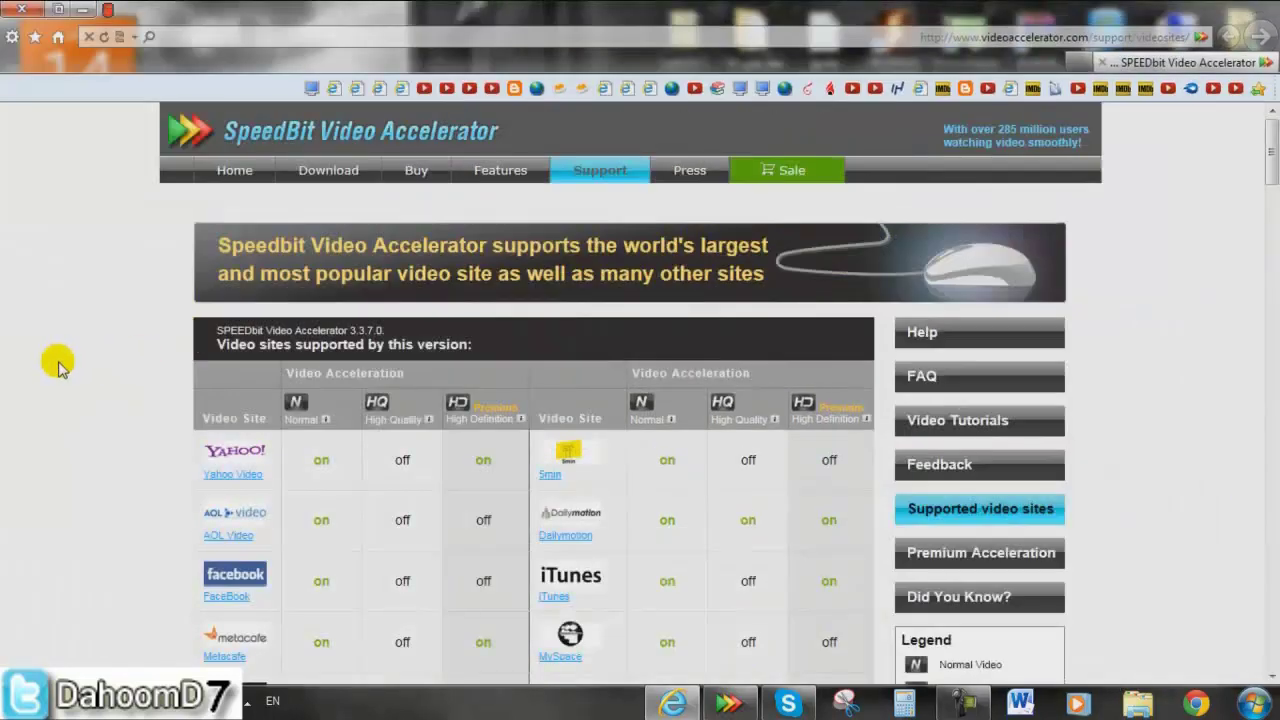
{"action": "scroll", "coordinate": [58, 368], "scroll_direction": "down", "scroll_amount": 3}
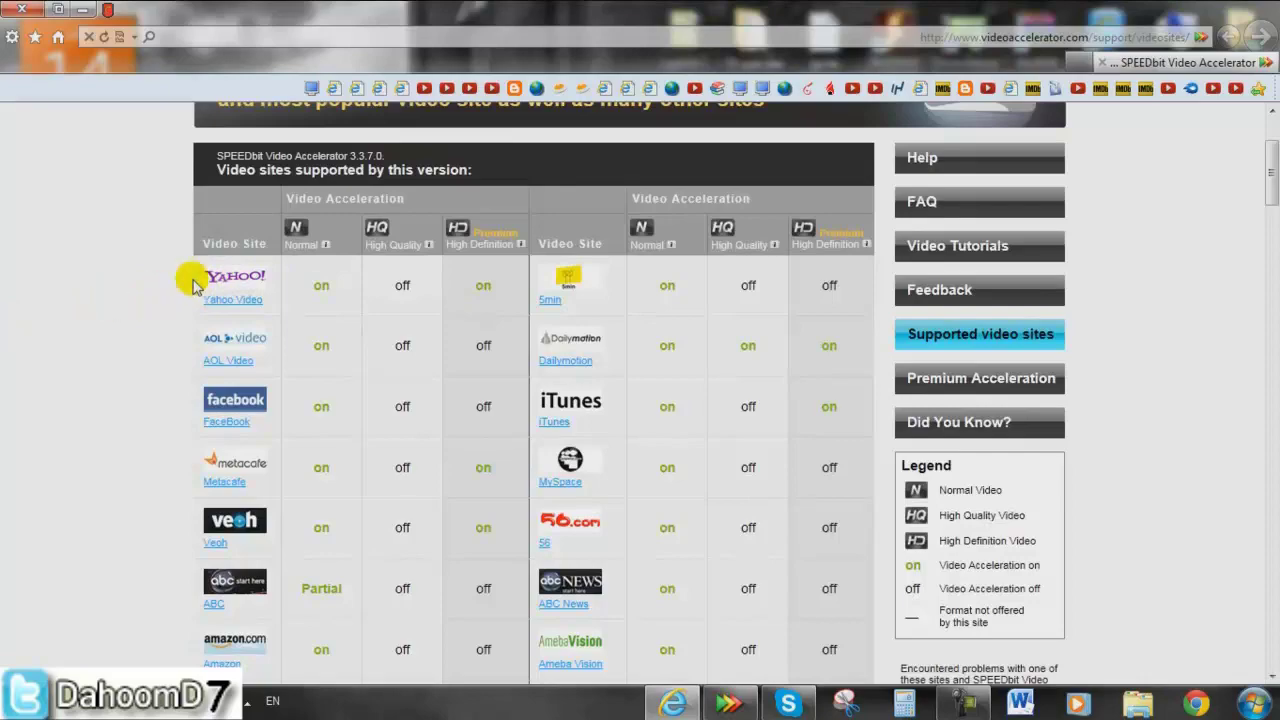
{"action": "scroll", "coordinate": [180, 368], "scroll_direction": "down", "scroll_amount": 2}
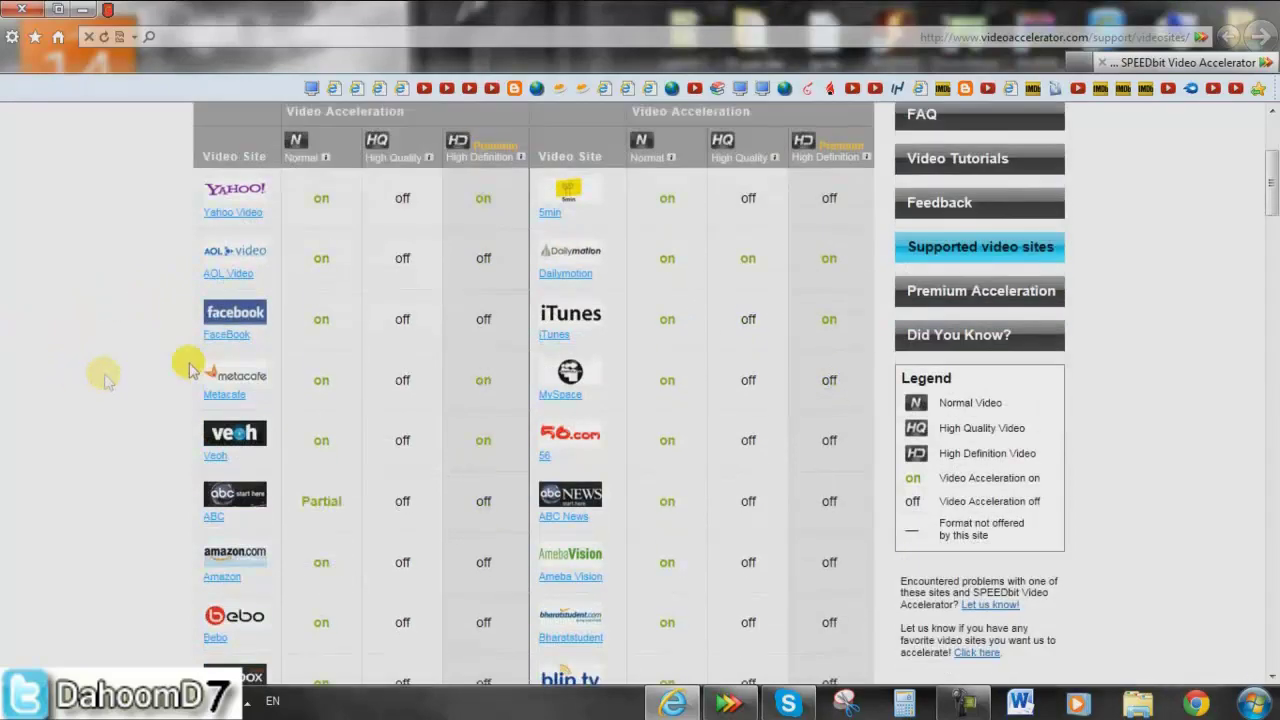
{"action": "scroll", "coordinate": [90, 385], "scroll_direction": "down", "scroll_amount": 3}
{"action": "scroll", "coordinate": [154, 394], "scroll_direction": "down", "scroll_amount": 13}
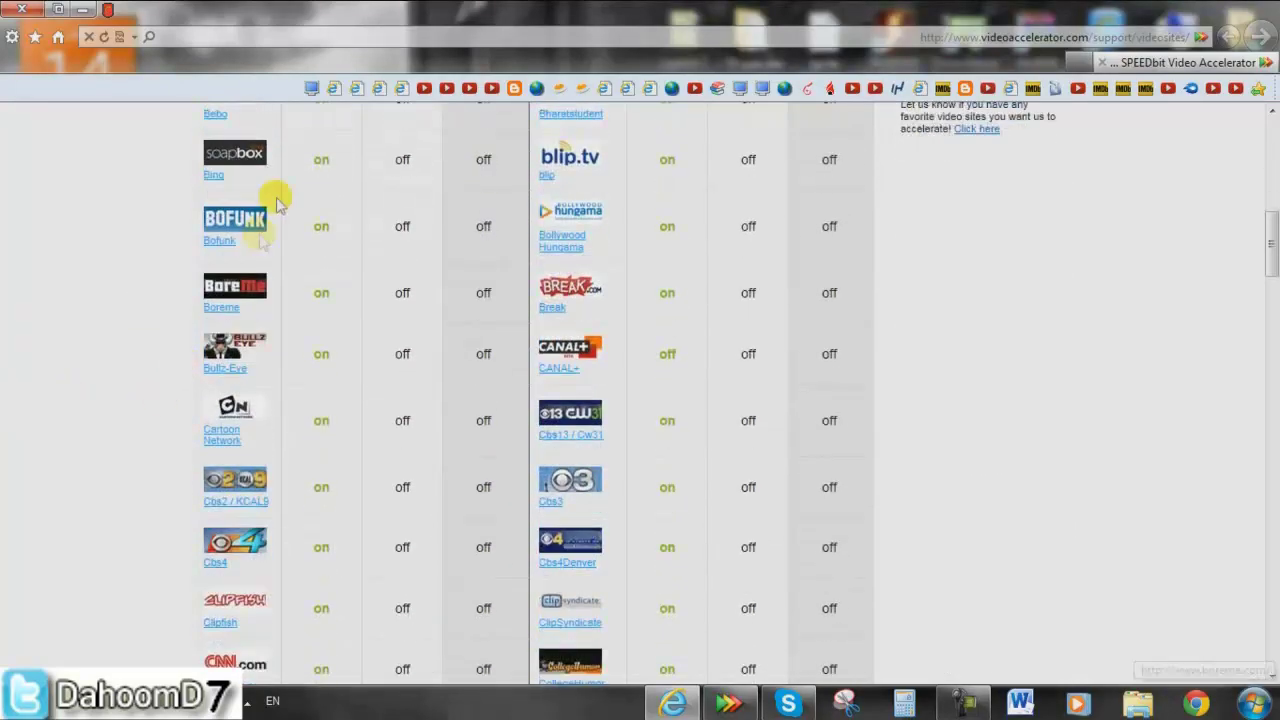
{"action": "scroll", "coordinate": [117, 397], "scroll_direction": "up", "scroll_amount": 2}
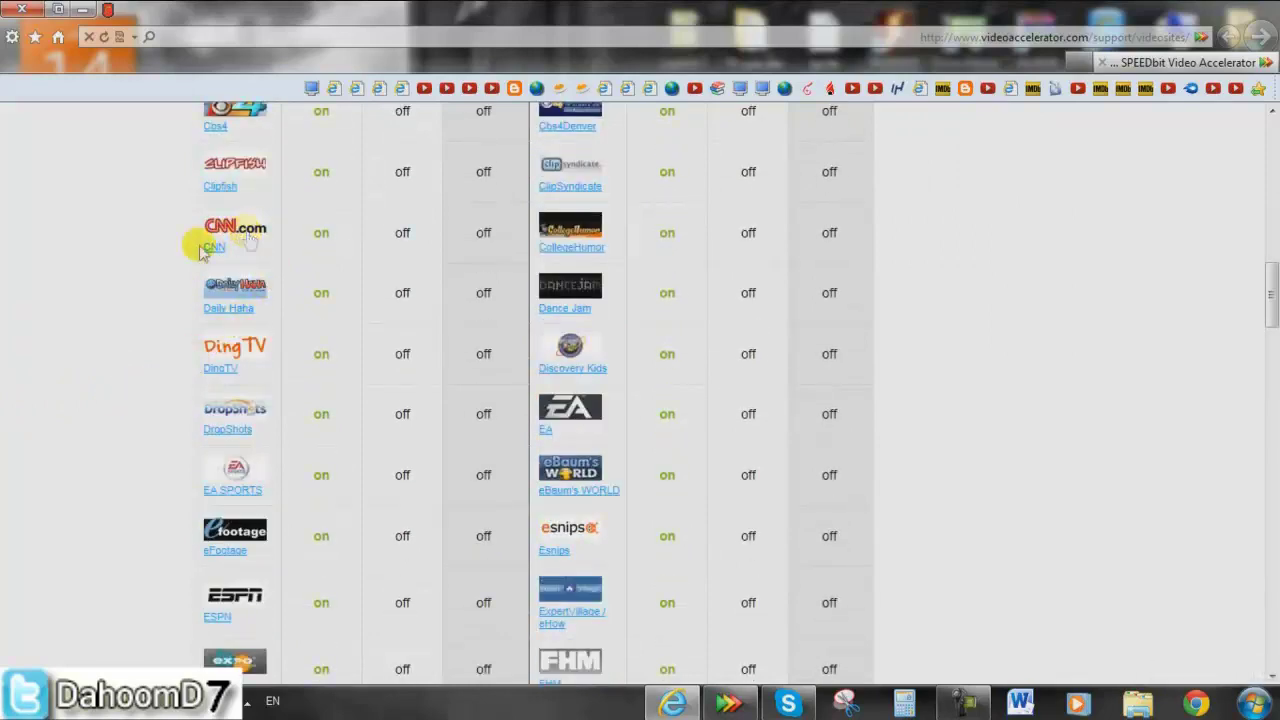
{"action": "scroll", "coordinate": [34, 323], "scroll_direction": "down", "scroll_amount": 1}
{"action": "scroll", "coordinate": [57, 334], "scroll_direction": "down", "scroll_amount": 3}
{"action": "scroll", "coordinate": [58, 336], "scroll_direction": "down", "scroll_amount": 15}
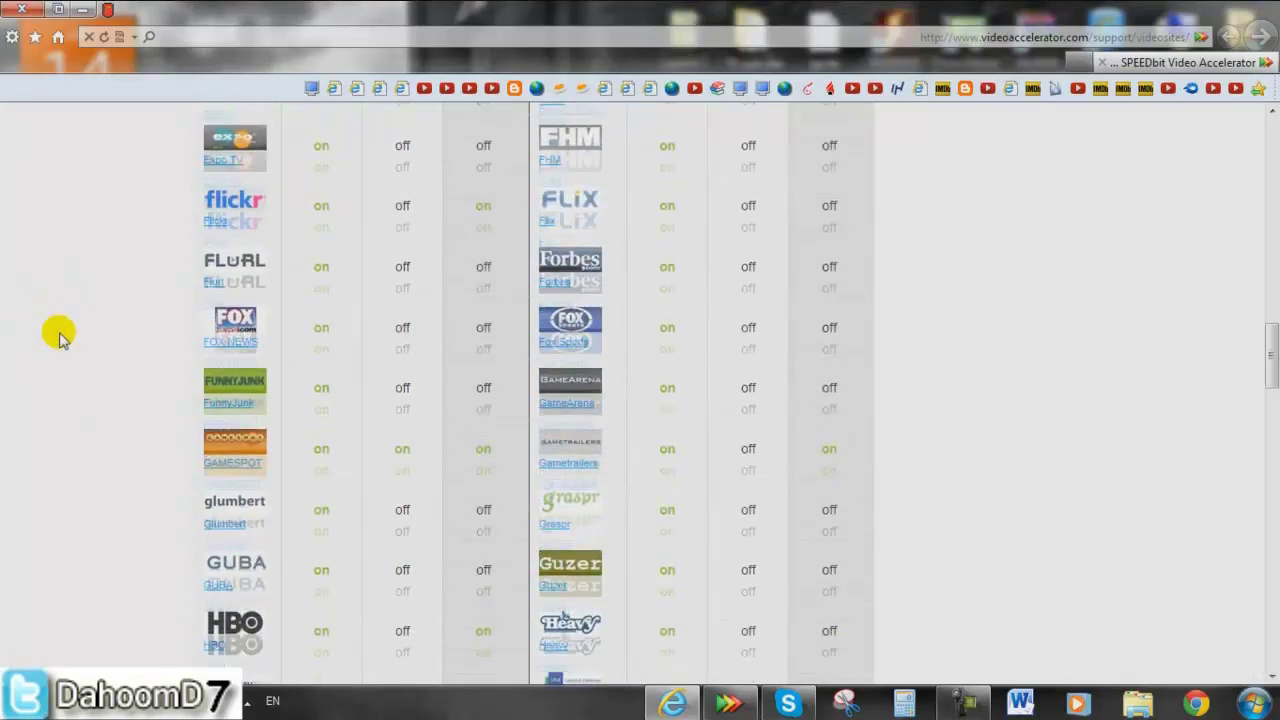
{"action": "scroll", "coordinate": [58, 345], "scroll_direction": "down", "scroll_amount": 3}
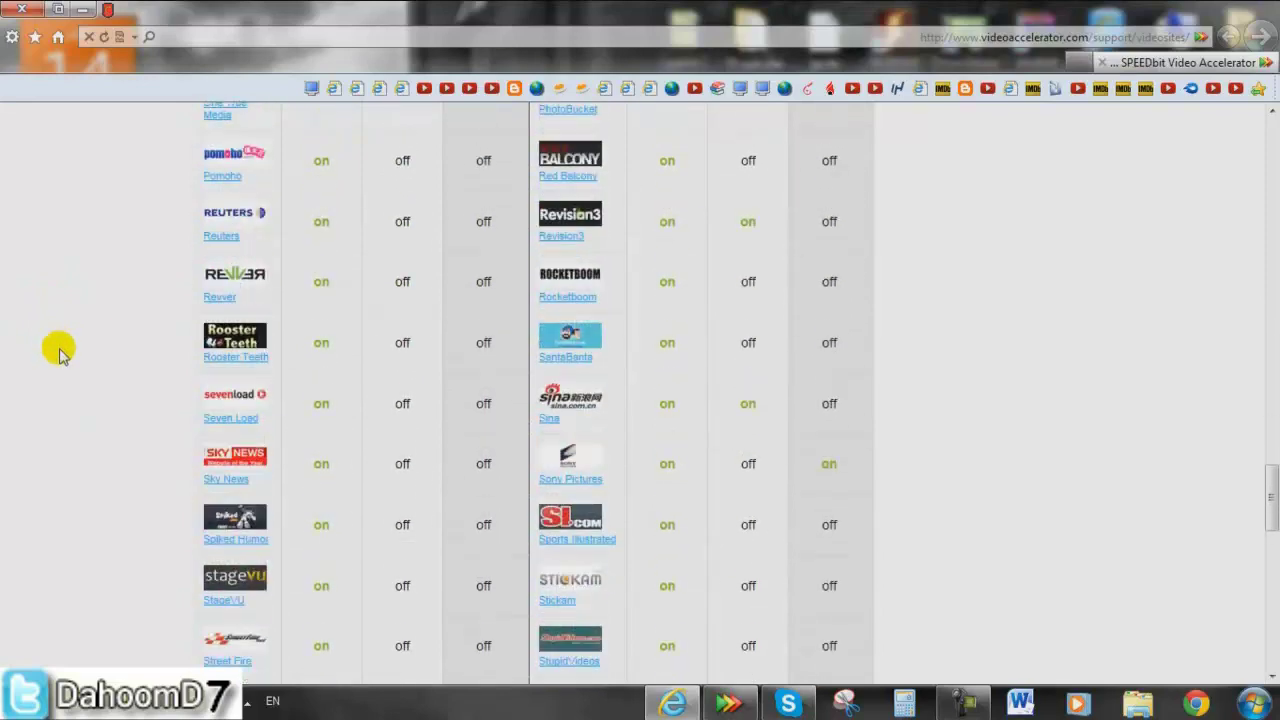
{"action": "scroll", "coordinate": [58, 357], "scroll_direction": "down", "scroll_amount": 15}
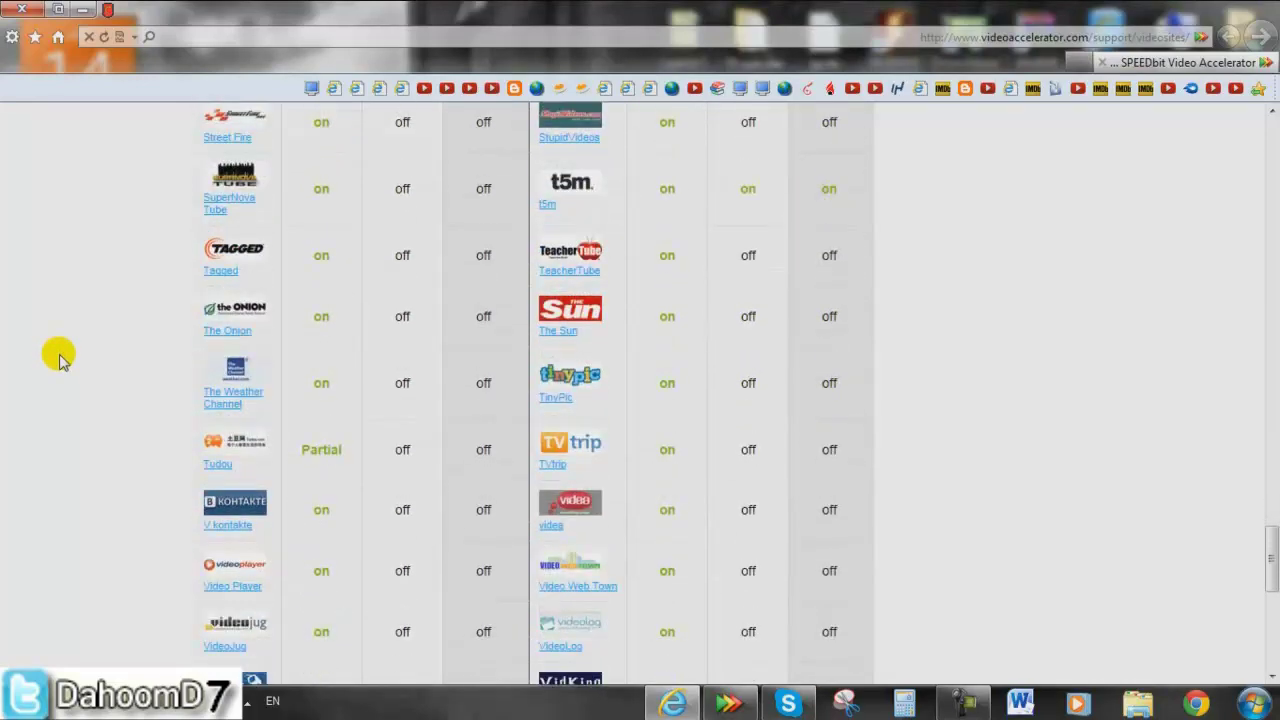
{"action": "scroll", "coordinate": [58, 357], "scroll_direction": "down", "scroll_amount": 2}
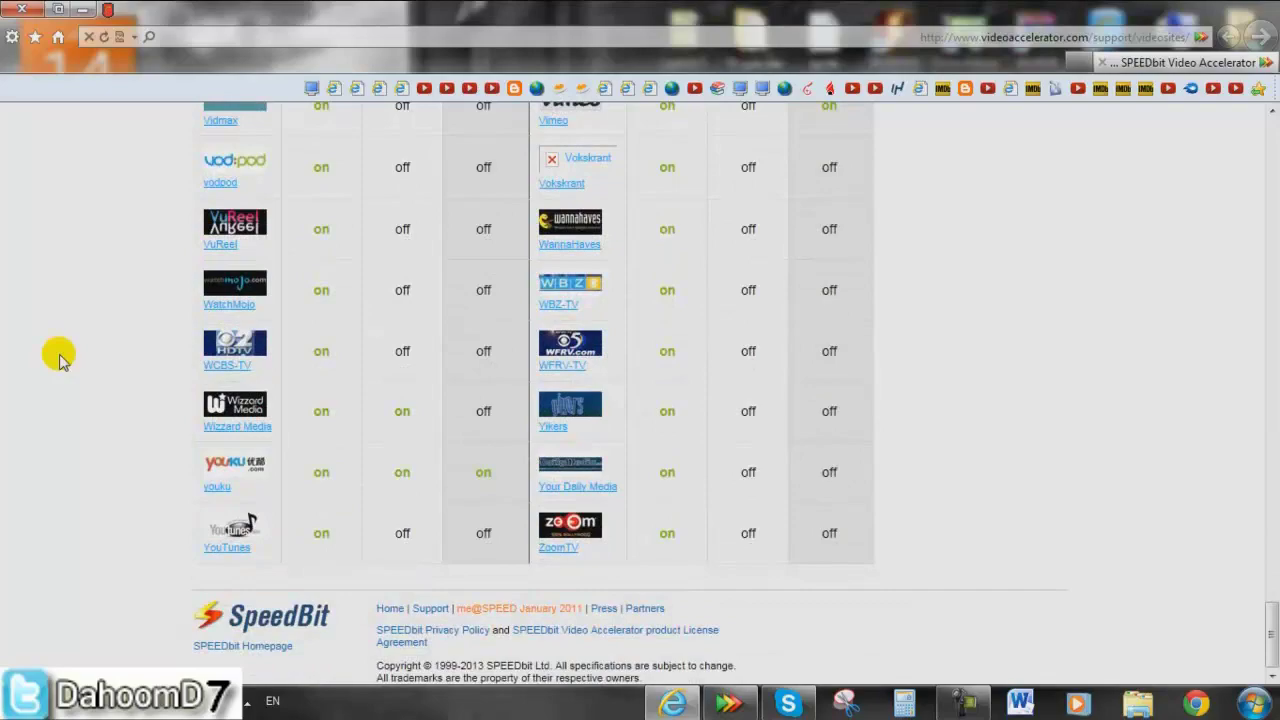
Step: Recheck the first sites in the supported video sites table and close the browser window
{"action": "key", "text": "Home"}
{"action": "scroll", "coordinate": [86, 363], "scroll_direction": "down", "scroll_amount": 4}
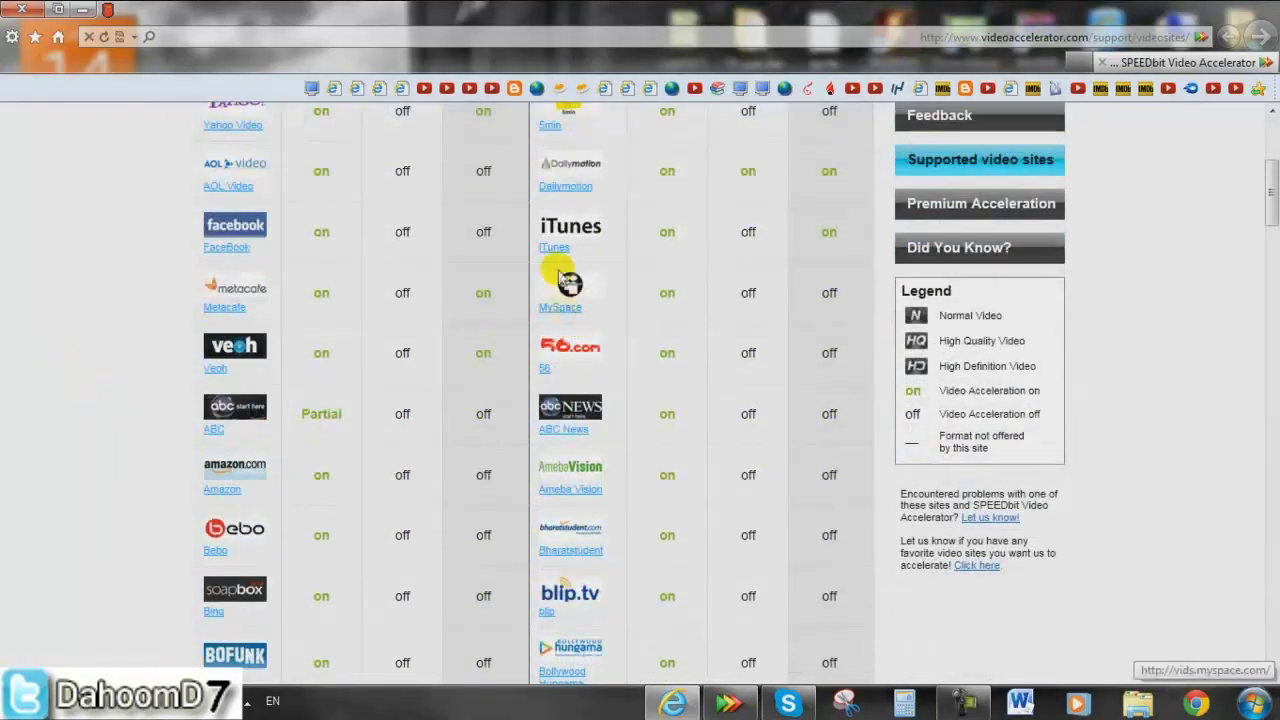
{"action": "scroll", "coordinate": [2, 245], "scroll_direction": "down", "scroll_amount": 5}
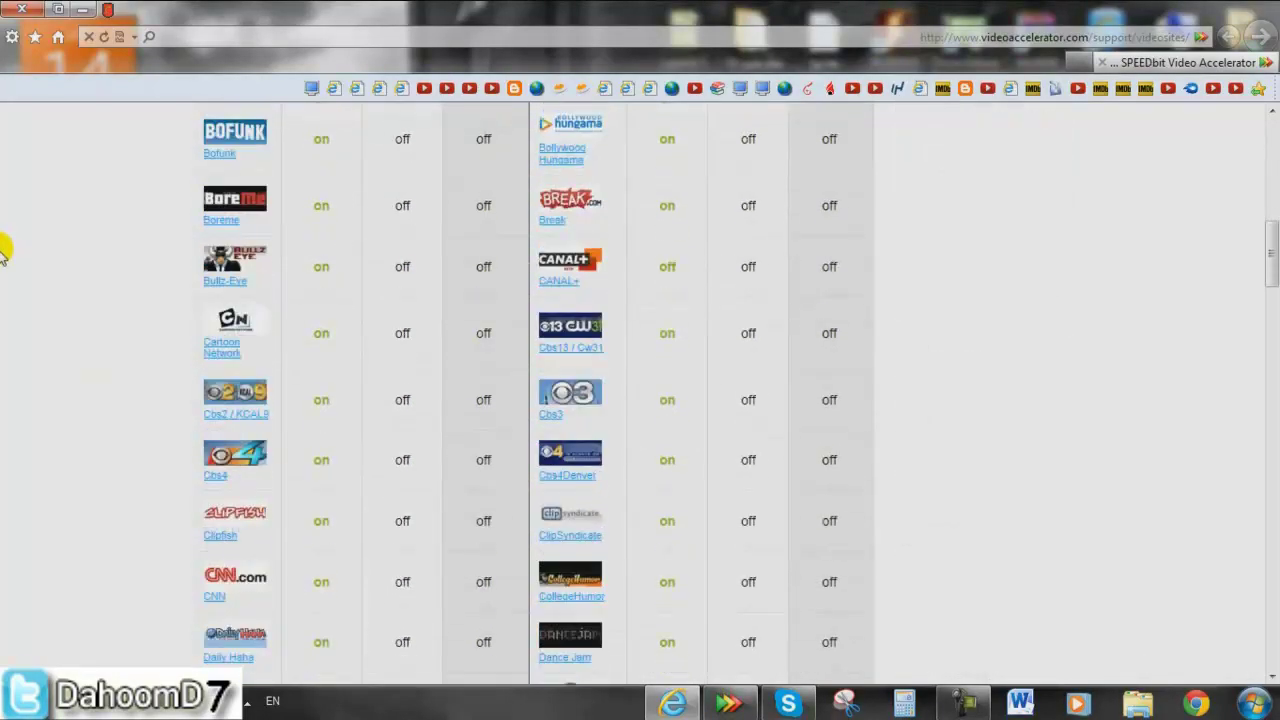
{"action": "left_click", "coordinate": [4, 9]}
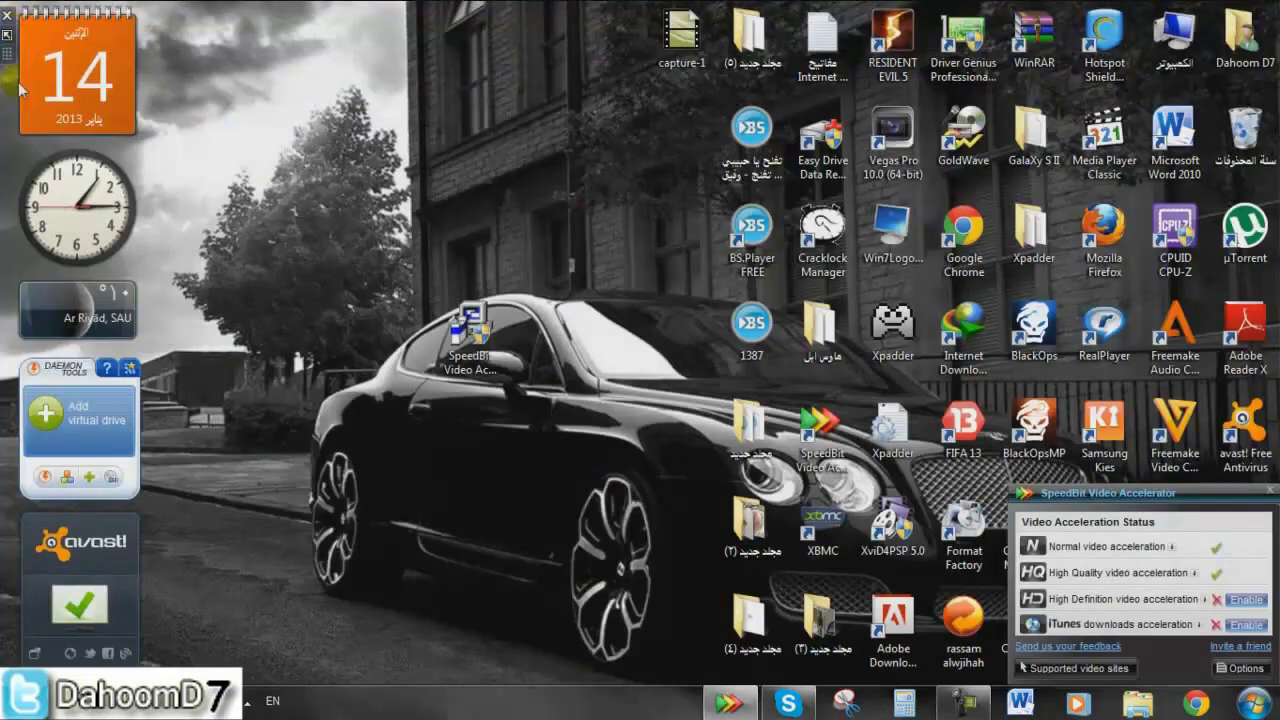
Step: Review the premium purchase offers for High Definition video acceleration, and close that page and the accelerator status window
{"action": "left_click", "coordinate": [1262, 600]}
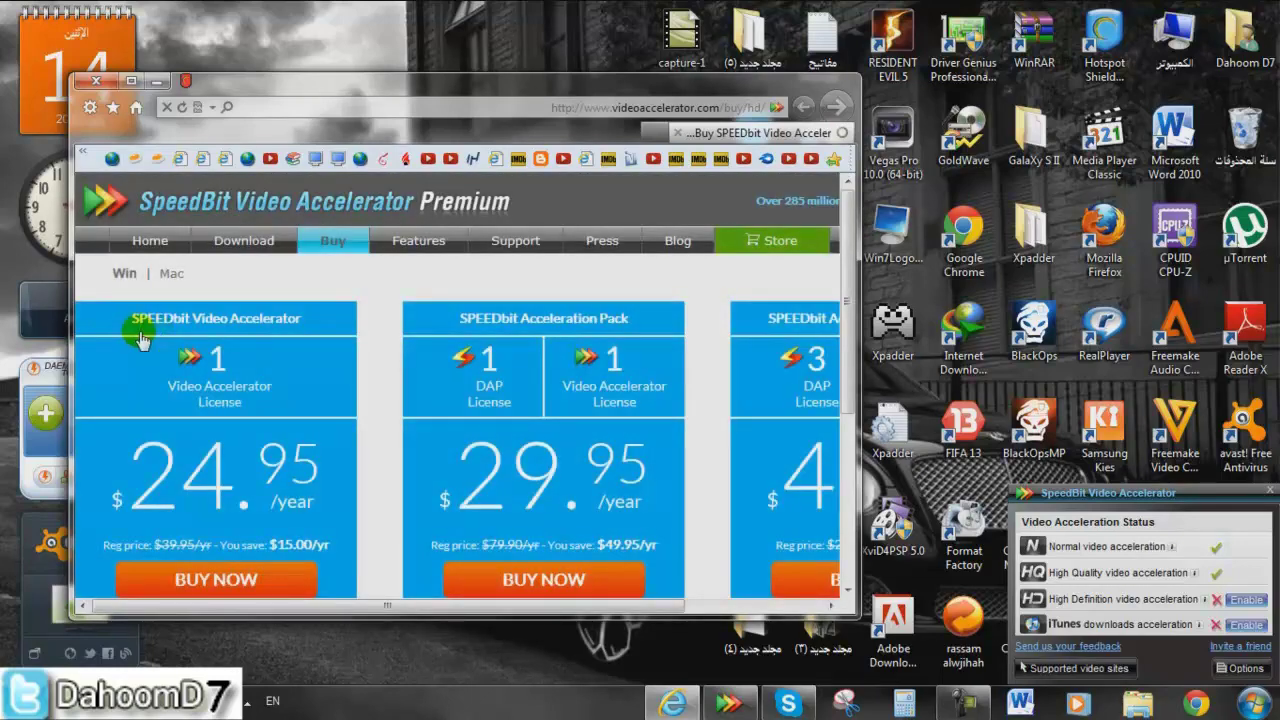
{"action": "left_click", "coordinate": [131, 80]}
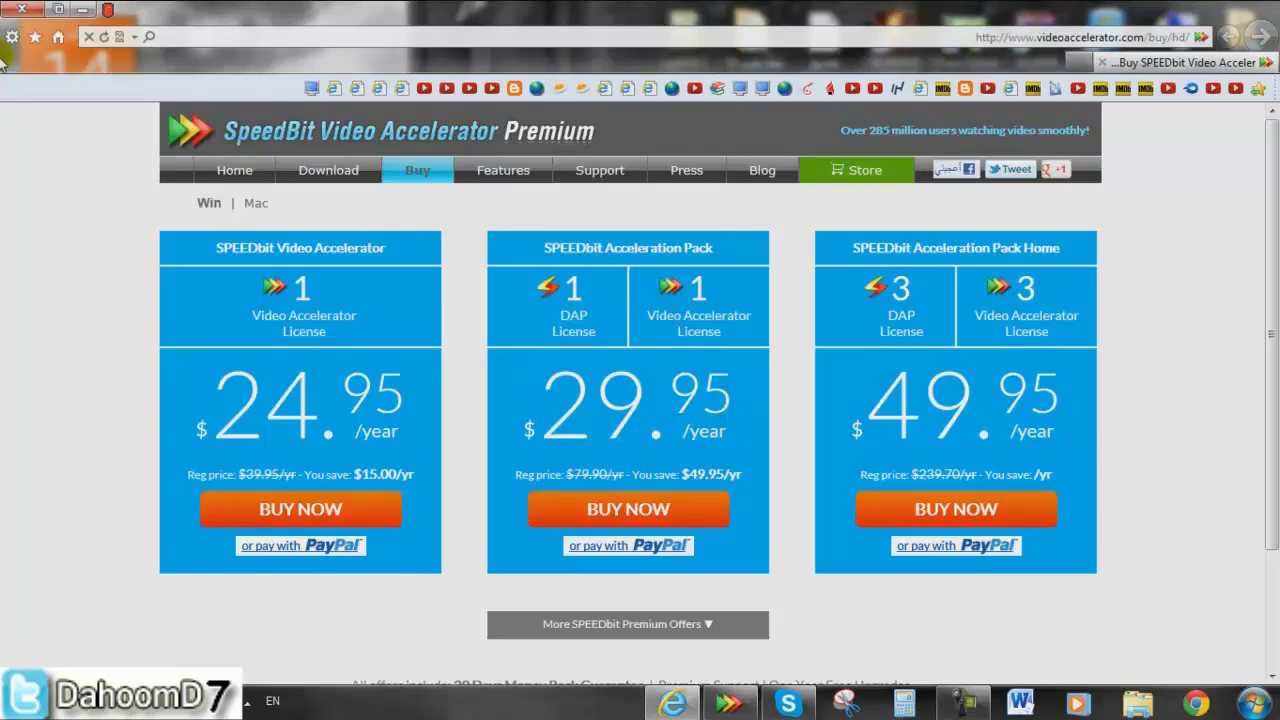
{"action": "left_click", "coordinate": [22, 10]}
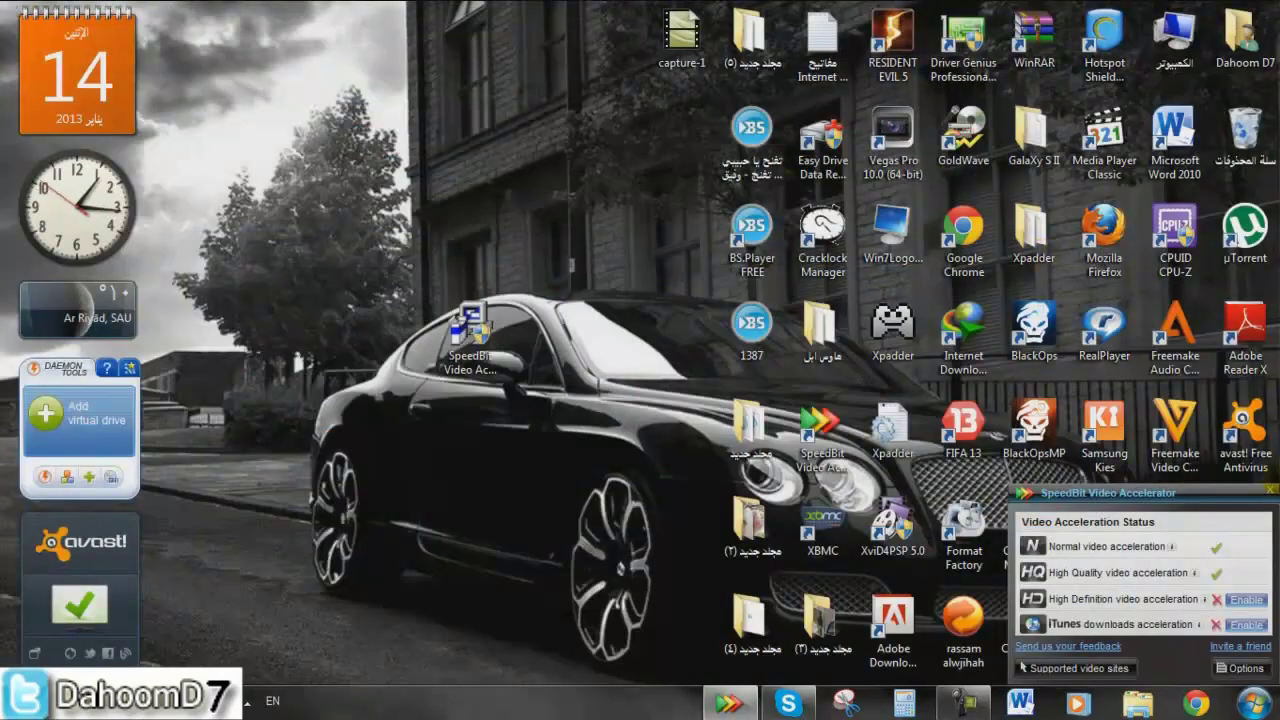
{"action": "left_click", "coordinate": [1270, 489]}
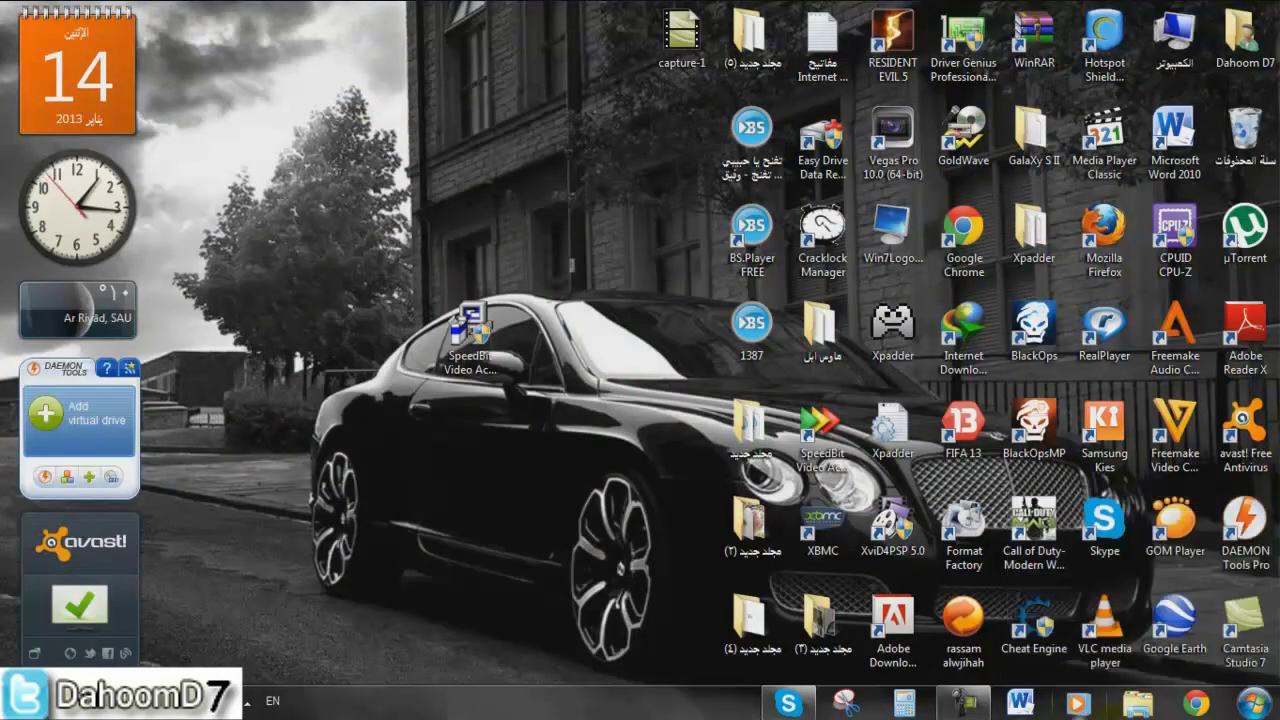
Step: Switch to Chrome, go to YouTube and open the channel's FIFA 13 download video
{"action": "left_click", "coordinate": [1194, 706]}
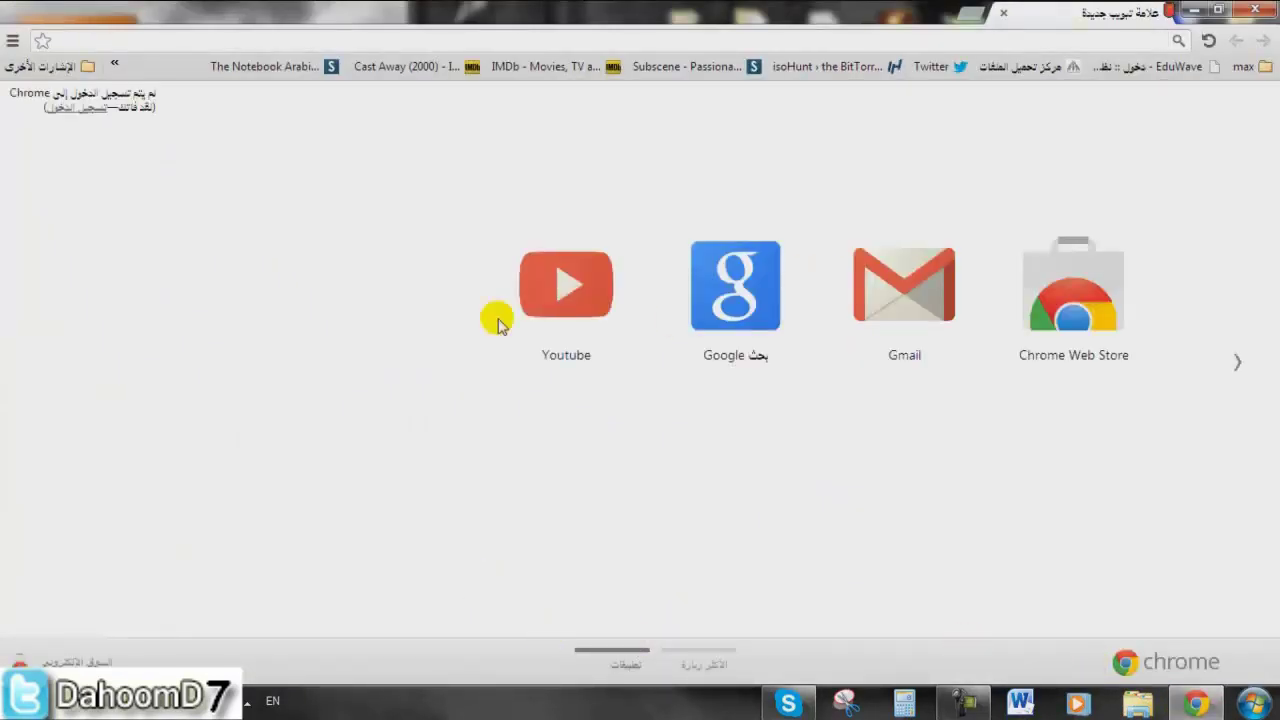
{"action": "left_click", "coordinate": [575, 315]}
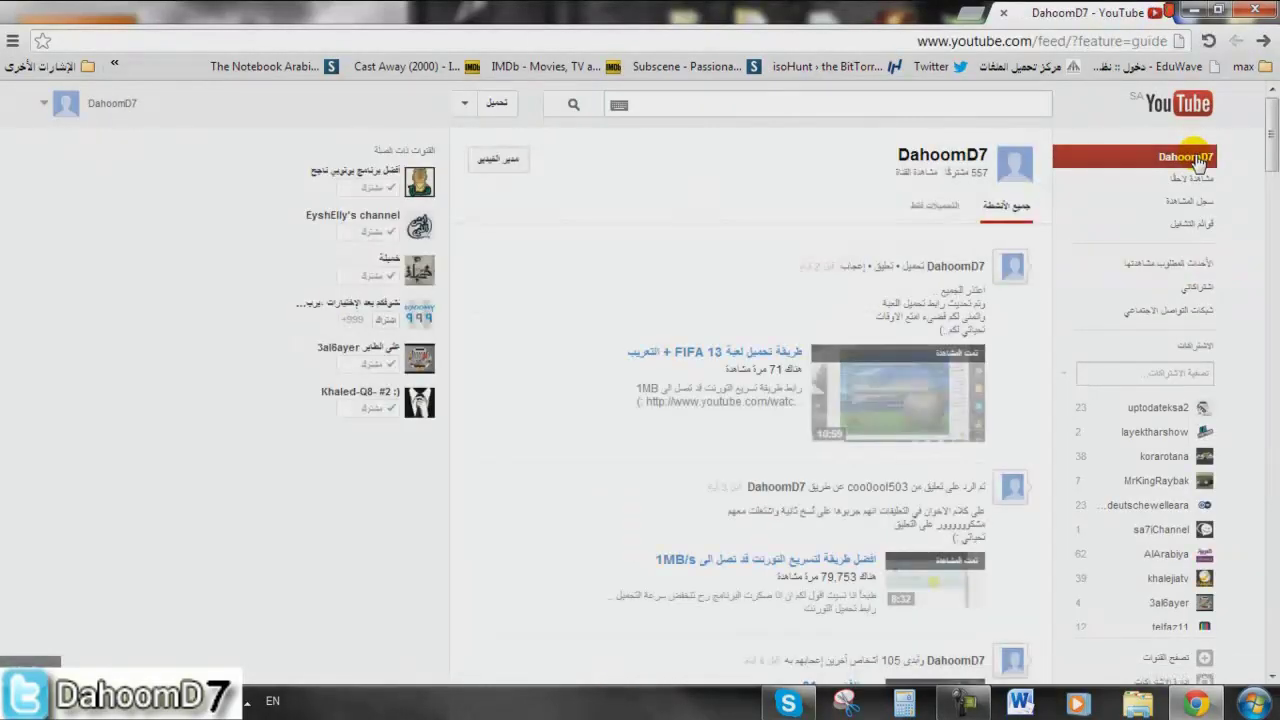
{"action": "left_click", "coordinate": [920, 408]}
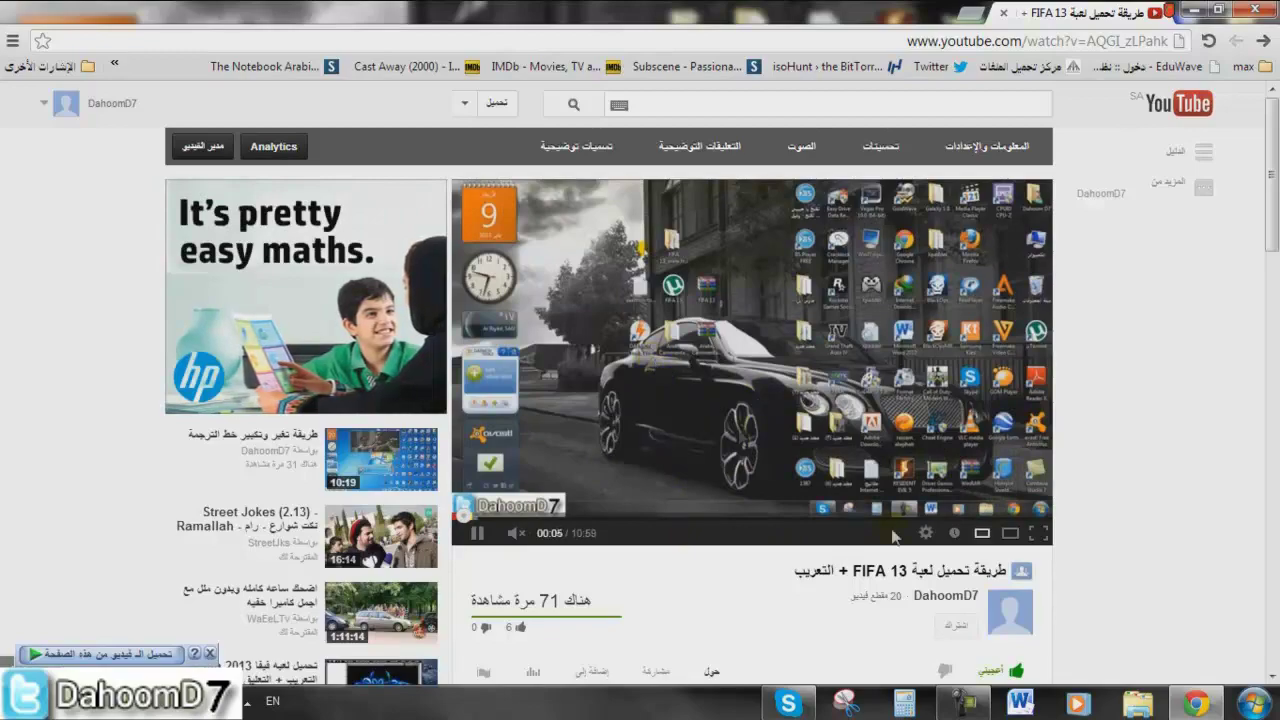
Step: Pause the FIFA 13 video and set its playback quality to 240p
{"action": "left_click", "coordinate": [926, 533]}
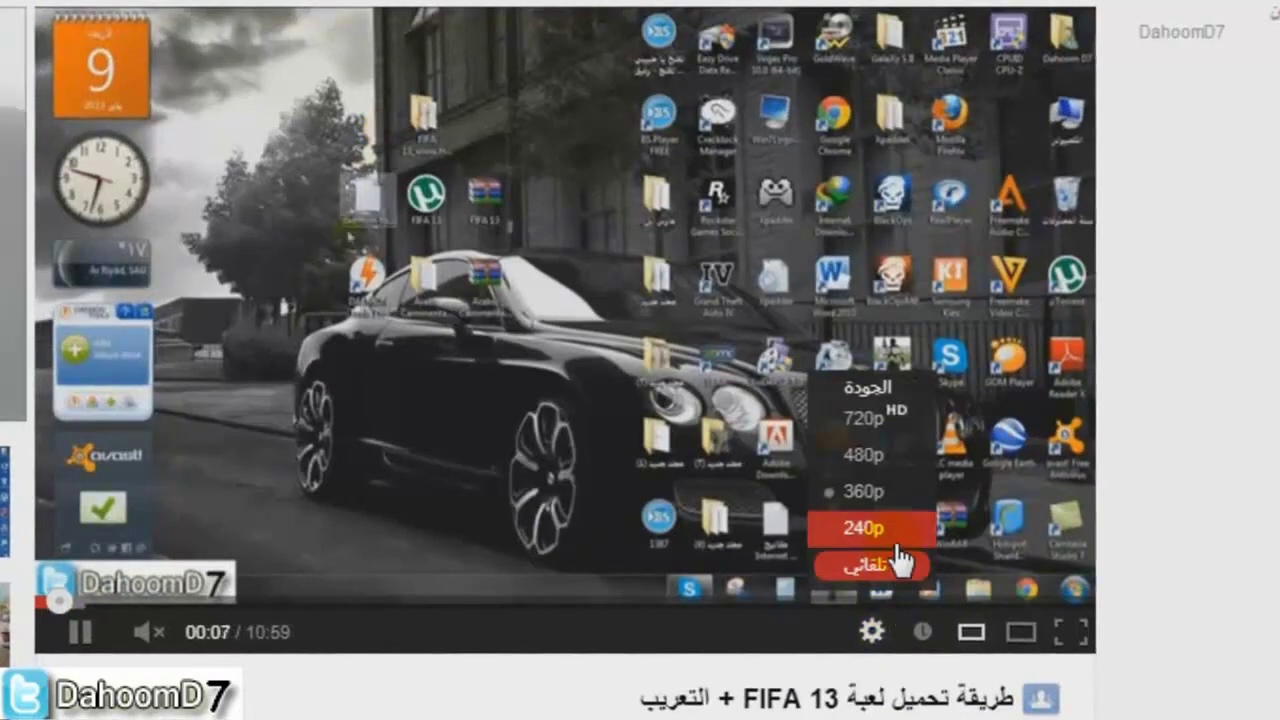
{"action": "left_click", "coordinate": [441, 451]}
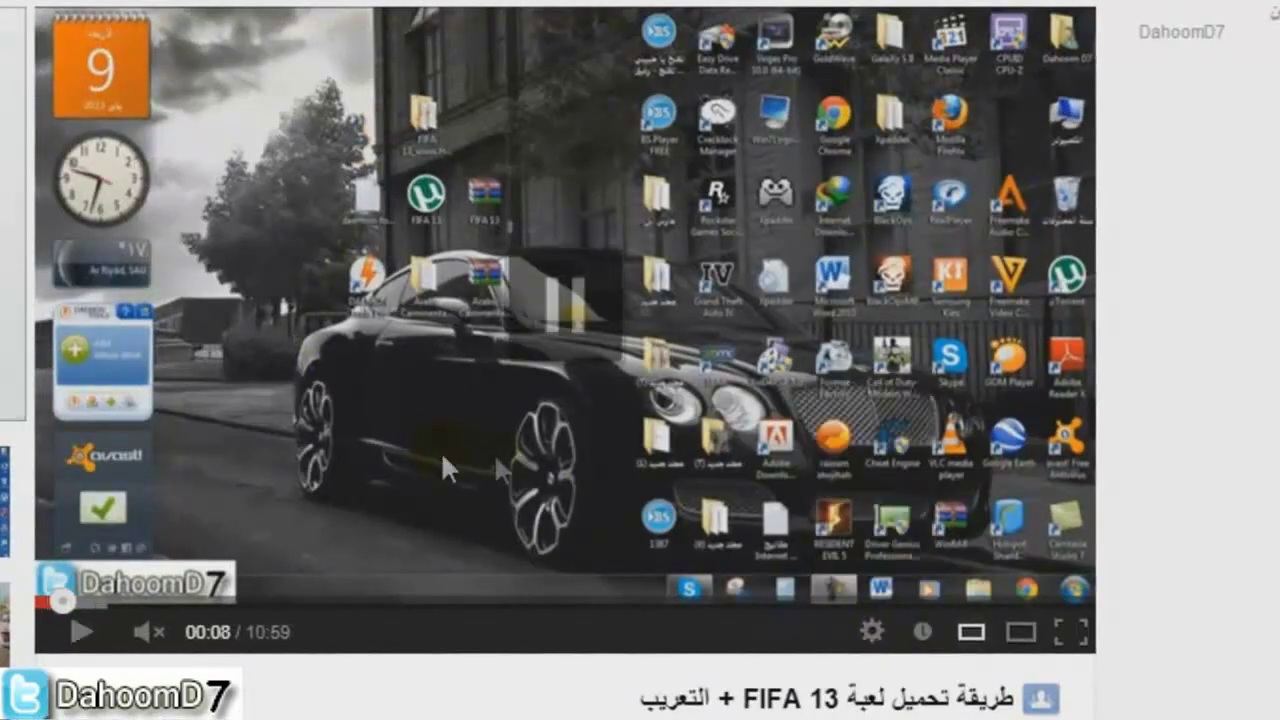
{"action": "left_click", "coordinate": [872, 631]}
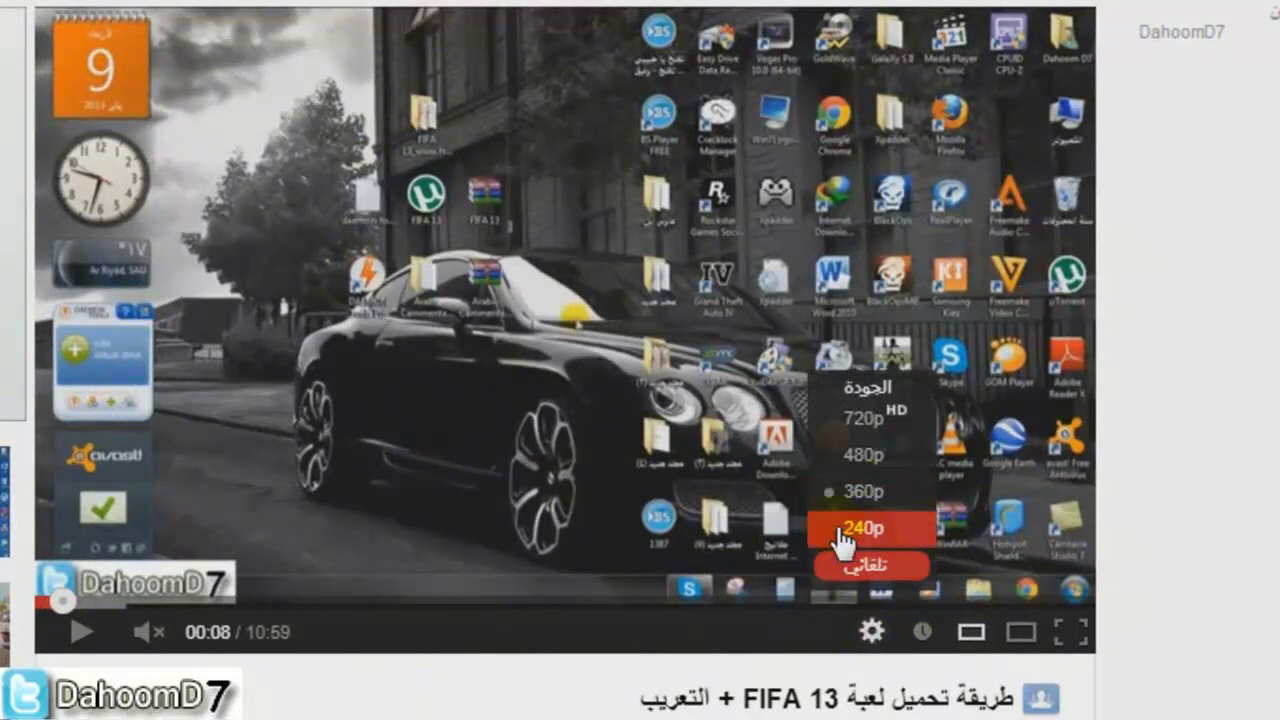
{"action": "left_click", "coordinate": [906, 540]}
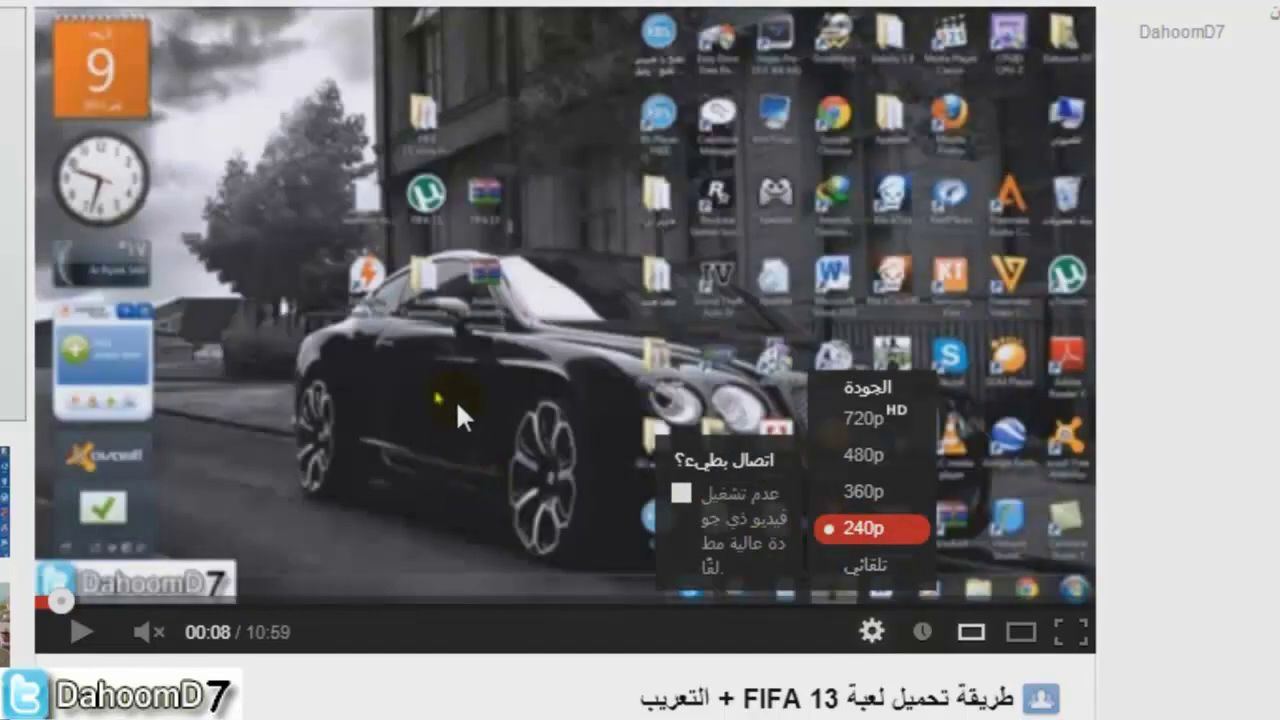
Step: Play the video for a few seconds, dismiss the advertisement covering it and pause playback again
{"action": "left_click", "coordinate": [456, 403]}
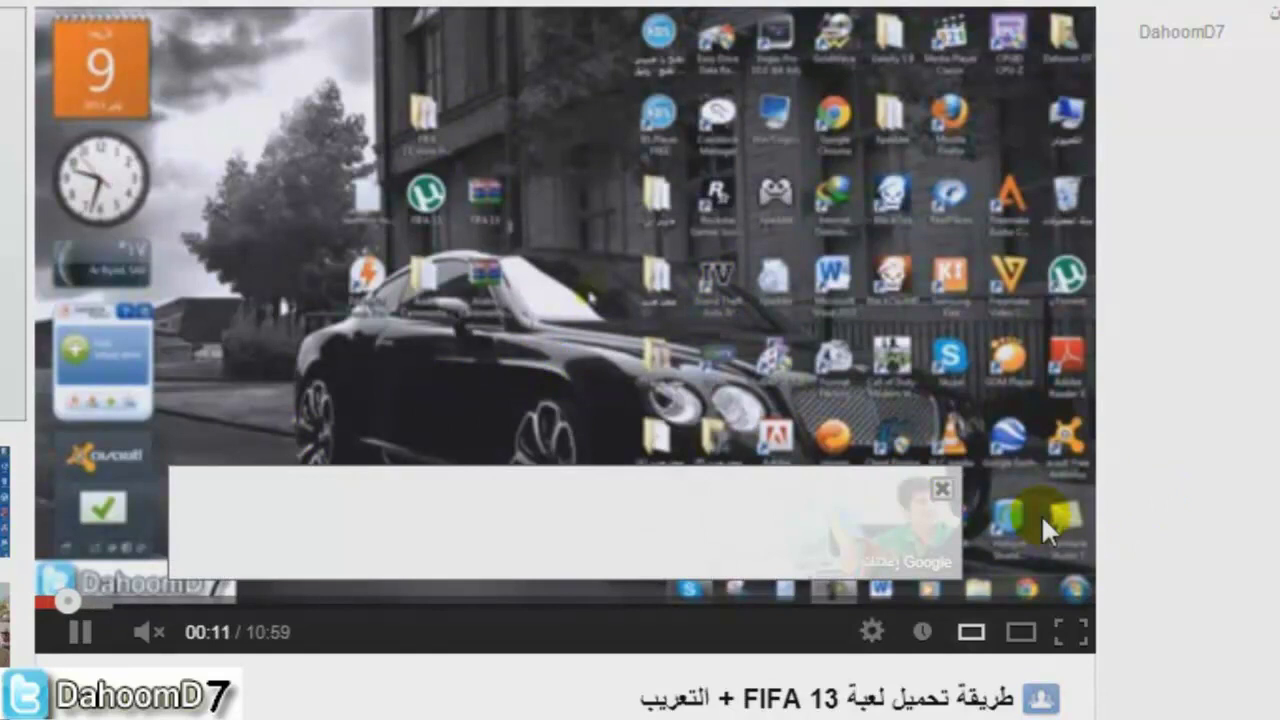
{"action": "left_click", "coordinate": [941, 488]}
{"action": "left_click", "coordinate": [858, 366]}
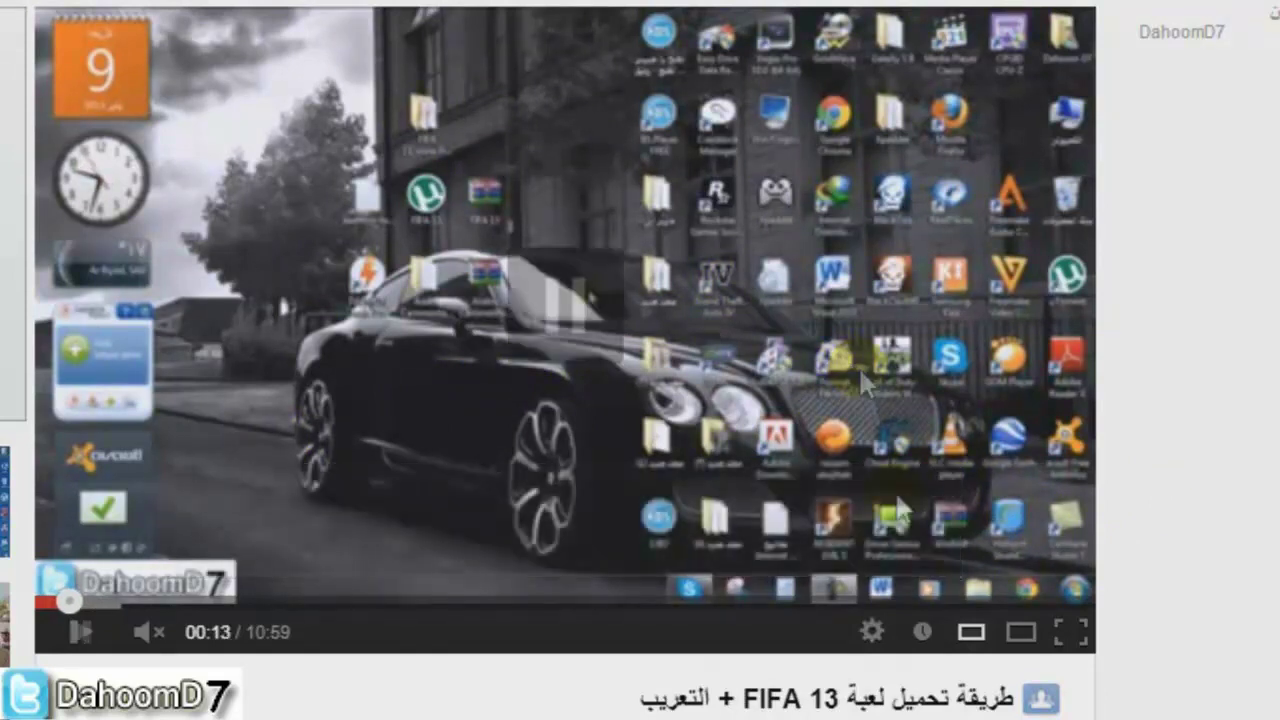
Step: Raise the paused video's playback quality to 360p and then to 480p
{"action": "left_click", "coordinate": [872, 631]}
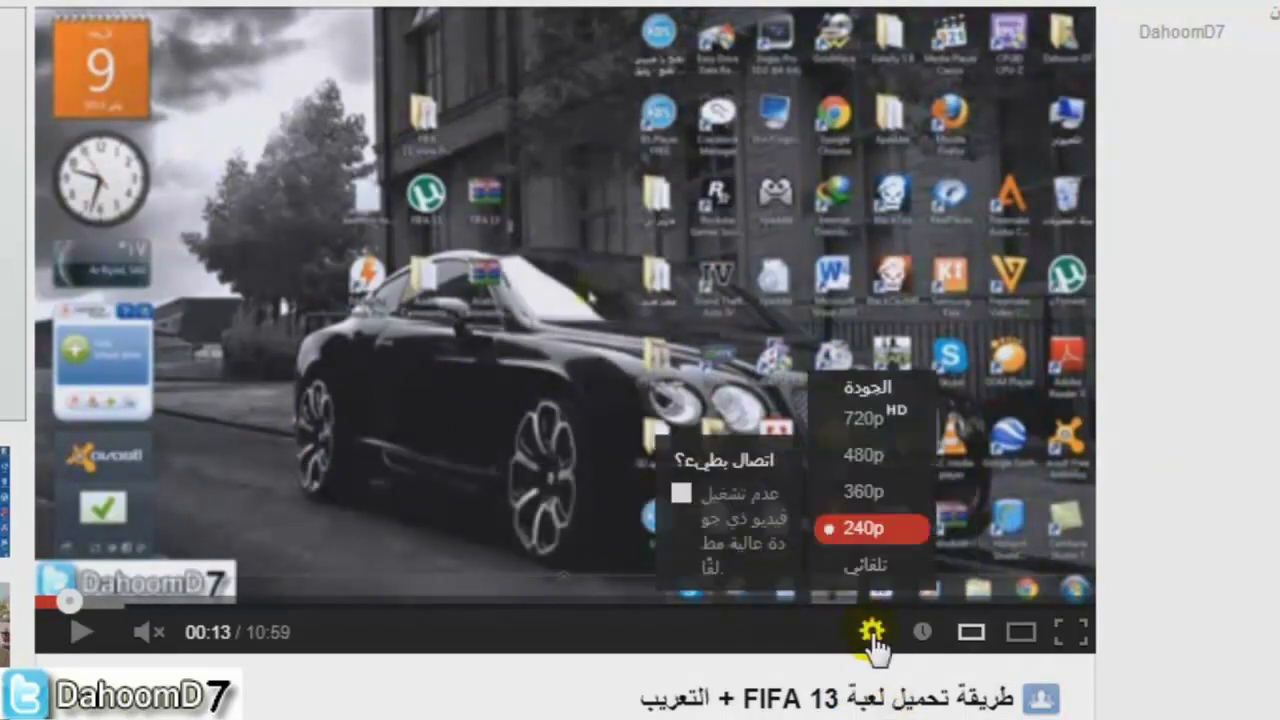
{"action": "left_click", "coordinate": [915, 510]}
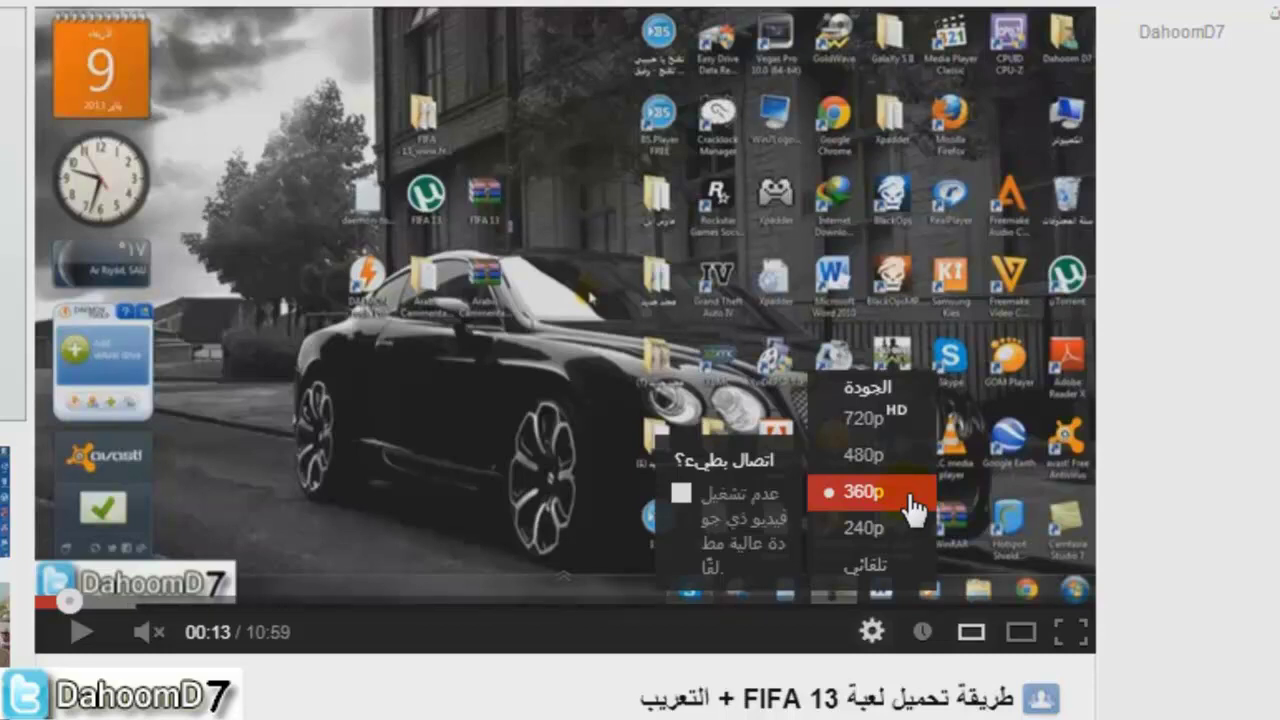
{"action": "left_click", "coordinate": [884, 458]}
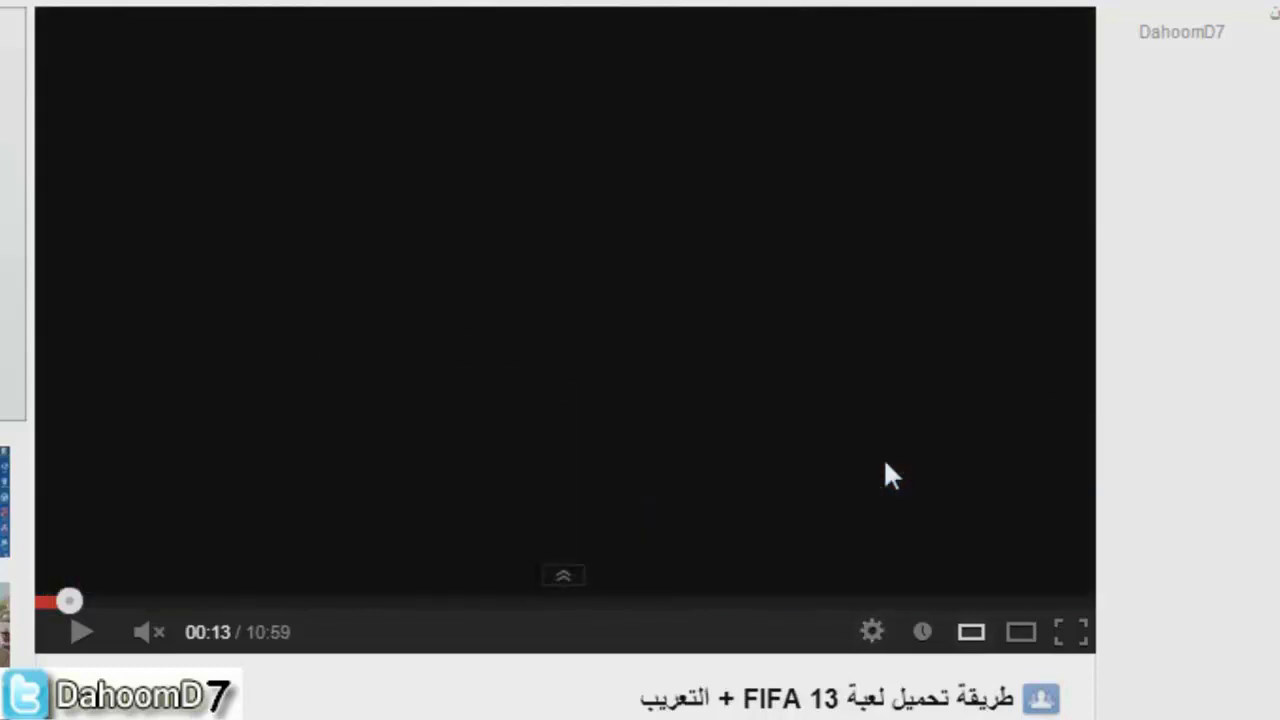